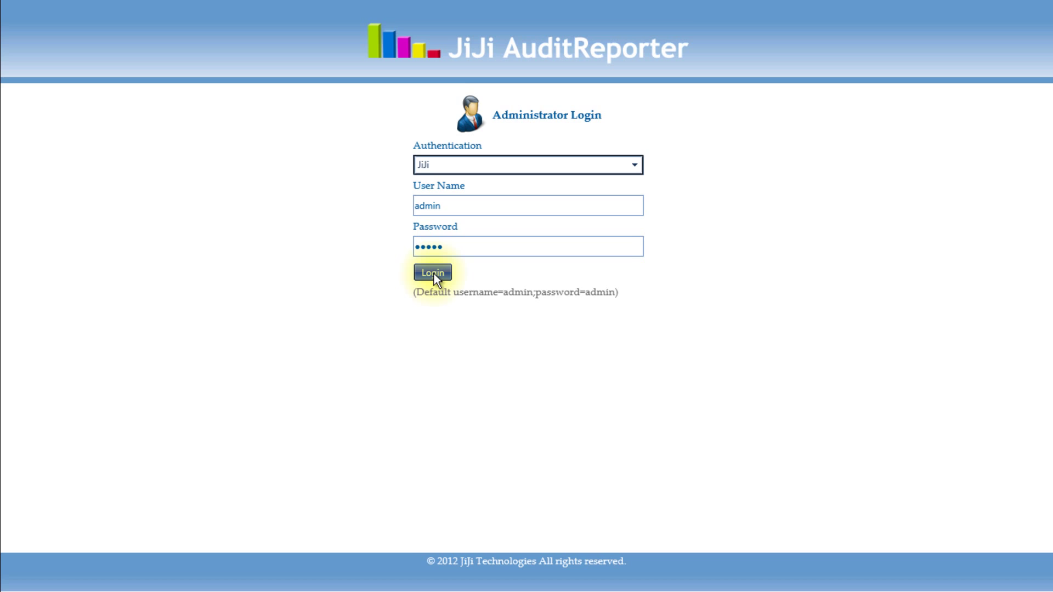
# Step: Sign in and start an Effective Permission report from AD Reports > Security
pyautogui.click(433, 274)
pyautogui.click(129, 19)
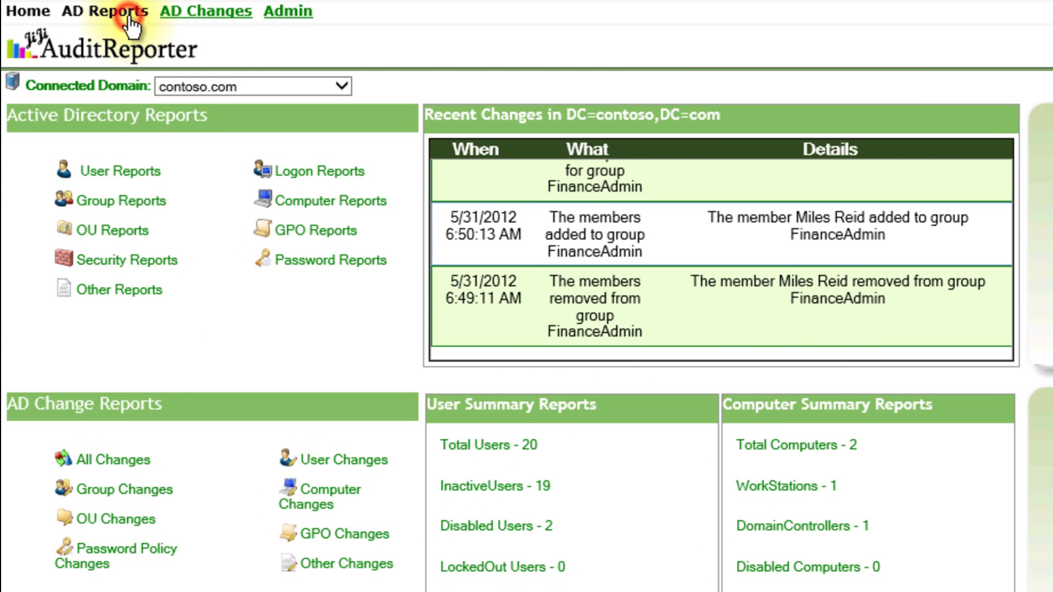
pyautogui.click(876, 106)
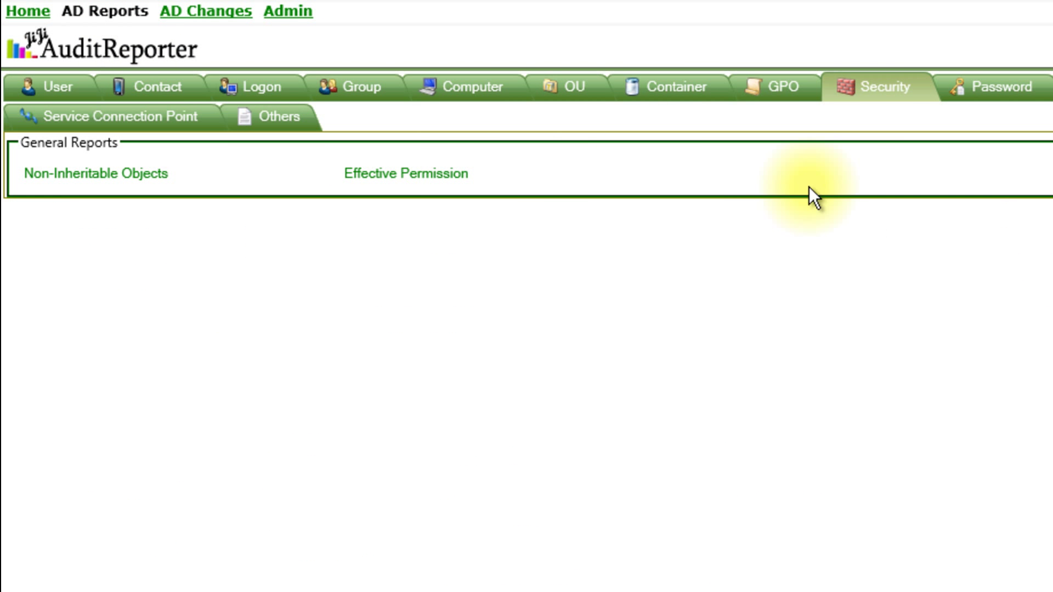
pyautogui.click(406, 174)
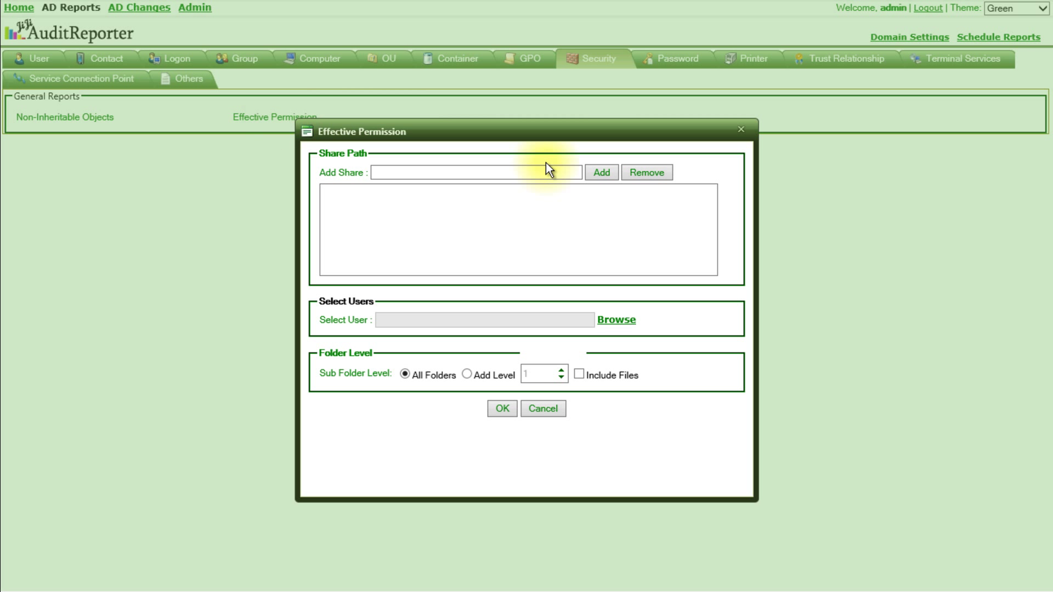
# Step: Add the share path \\file1\Department Shares to the report's share list
pyautogui.click(566, 168)
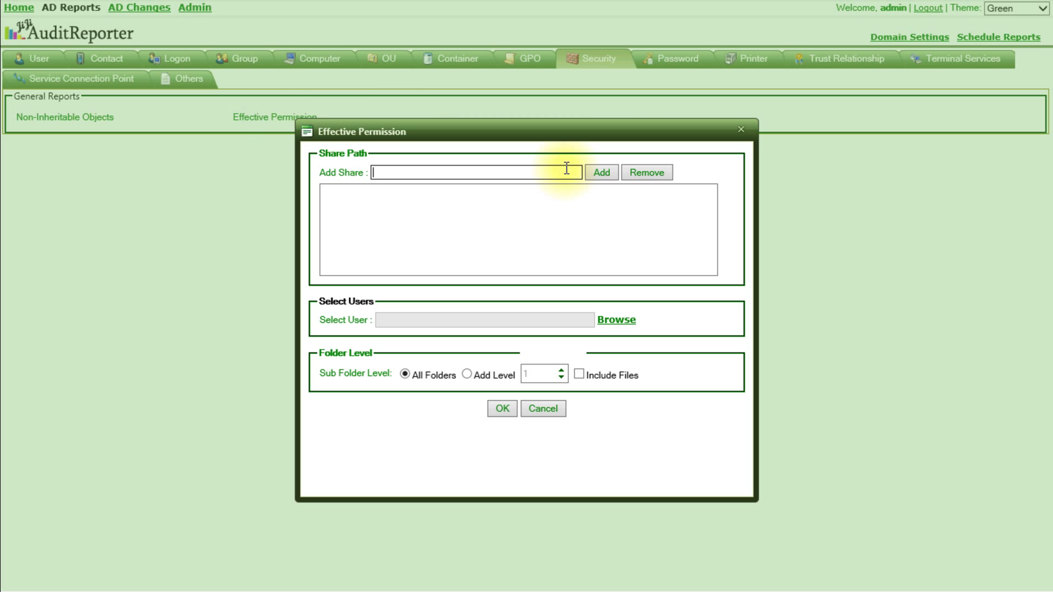
pyautogui.write('\\file1\\Department Shares')
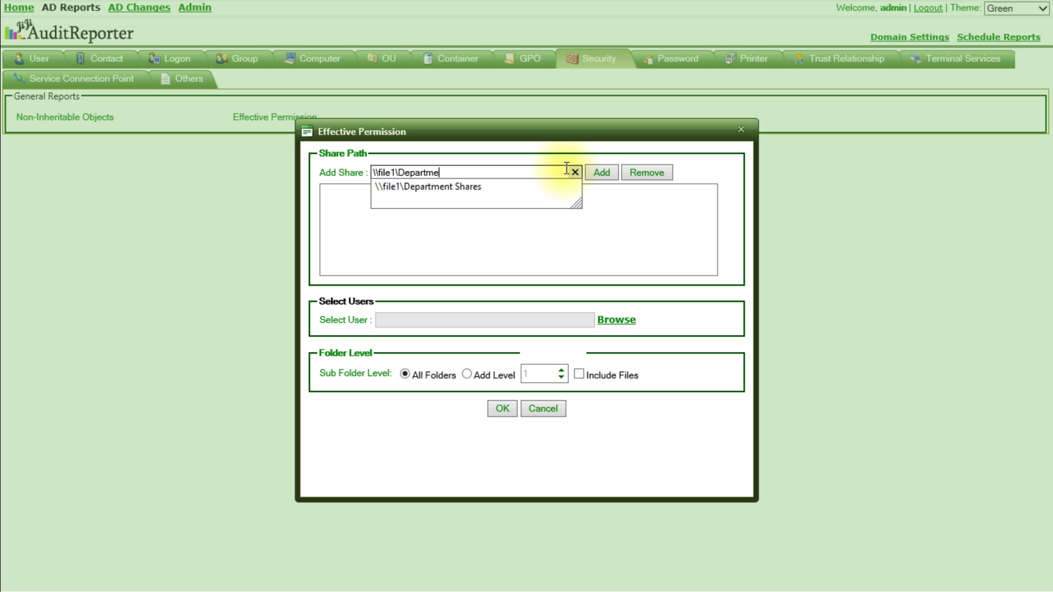
pyautogui.click(616, 173)
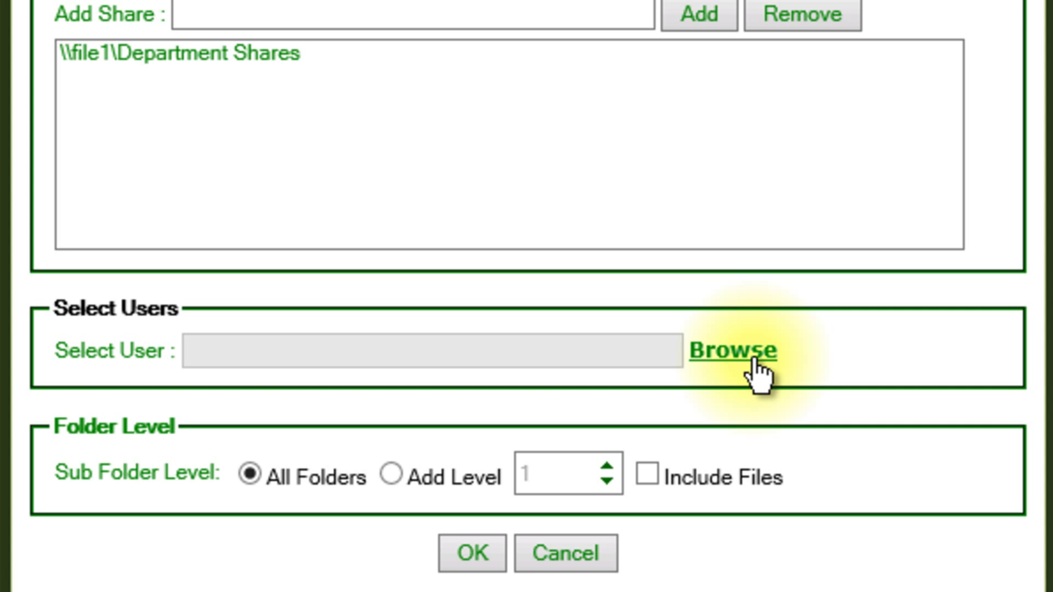
# Step: Choose several domain users, include files, and run the report to get 140 entries
pyautogui.click(755, 354)
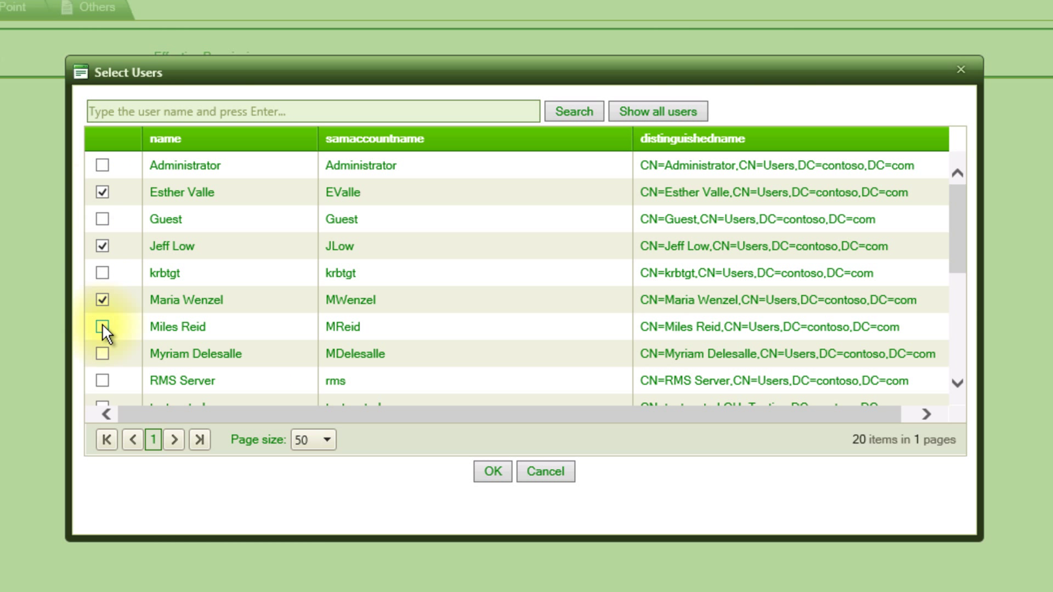
pyautogui.click(504, 478)
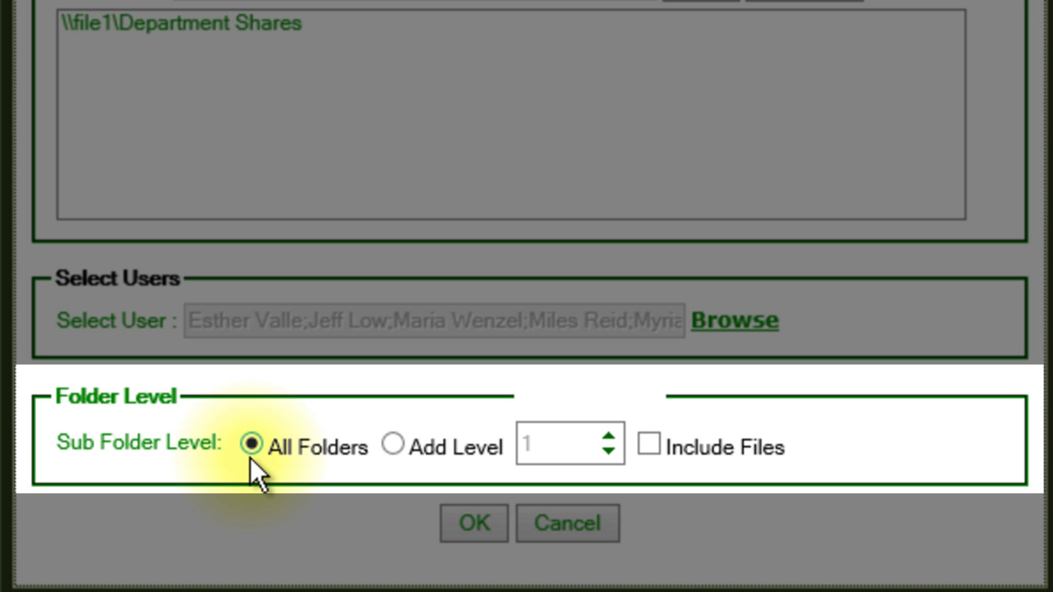
pyautogui.click(649, 444)
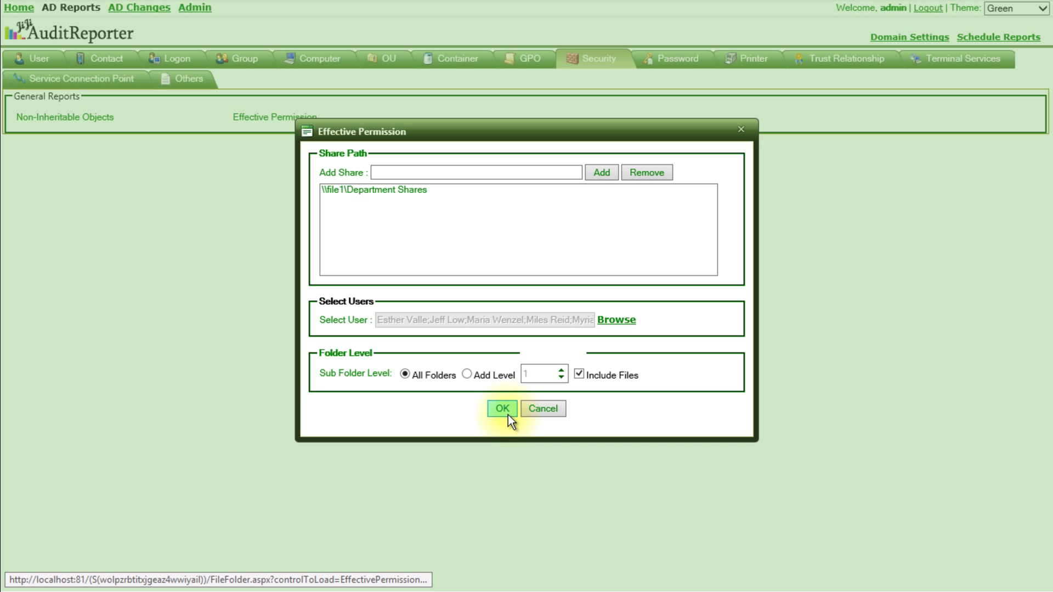
pyautogui.click(478, 523)
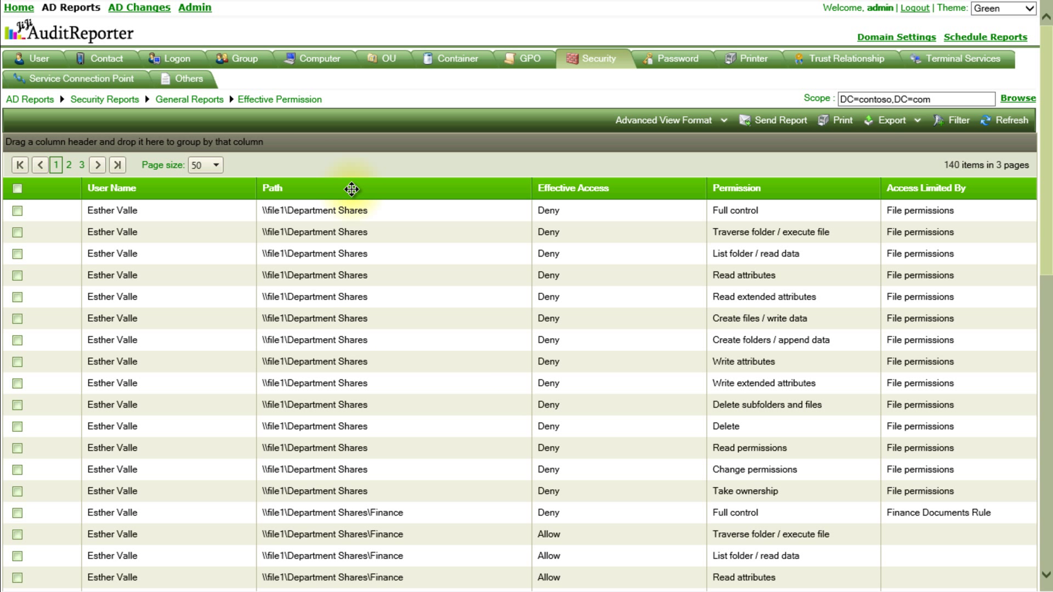
# Step: Group the permission rows by Path, then by User Name
pyautogui.moveTo(353, 190); pyautogui.dragTo(377, 154)
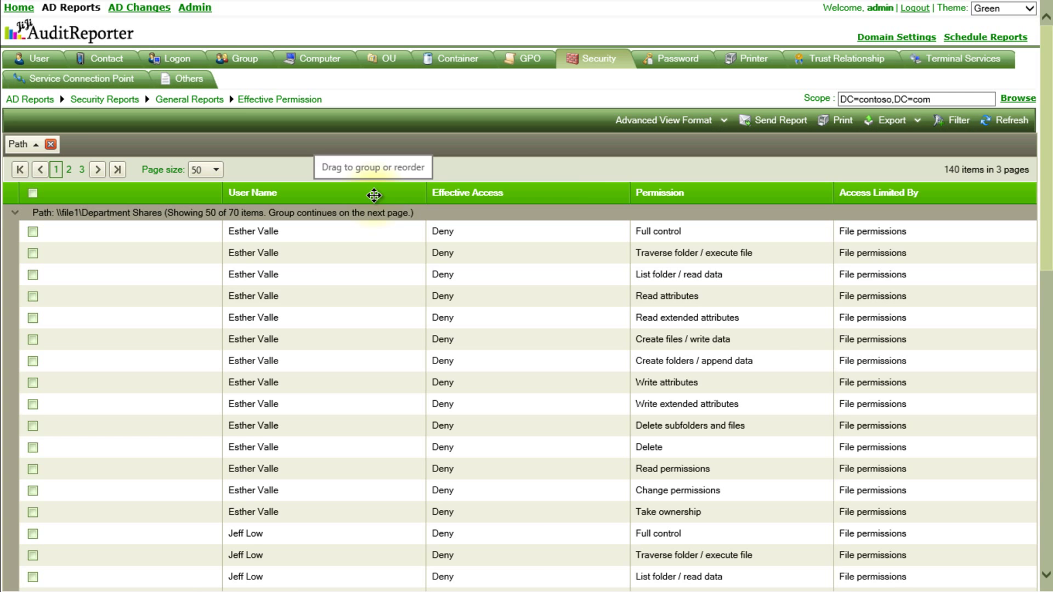
pyautogui.moveTo(369, 194); pyautogui.dragTo(375, 160)
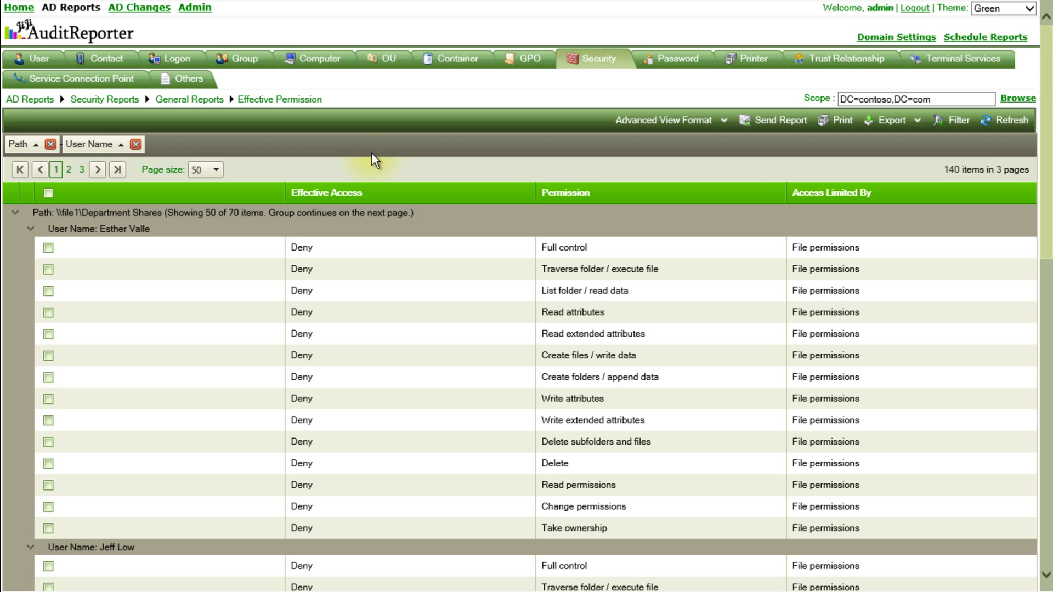
pyautogui.moveTo(1046, 159); pyautogui.dragTo(1023, 151)
# Step: Drop the Path grouping and filter the Permission column to entries starting with Write
pyautogui.click(50, 144)
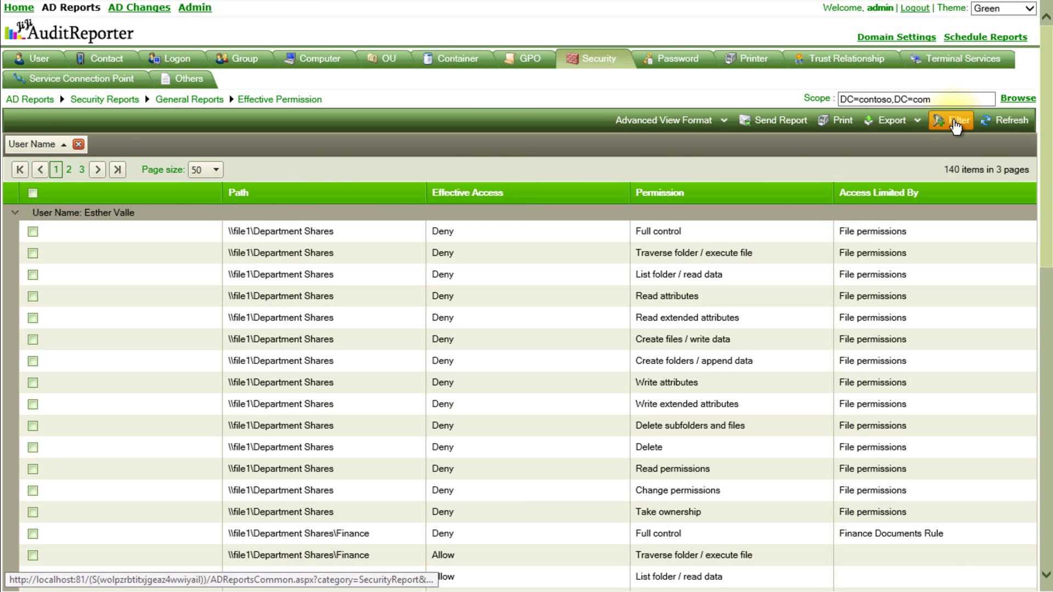
pyautogui.click(953, 120)
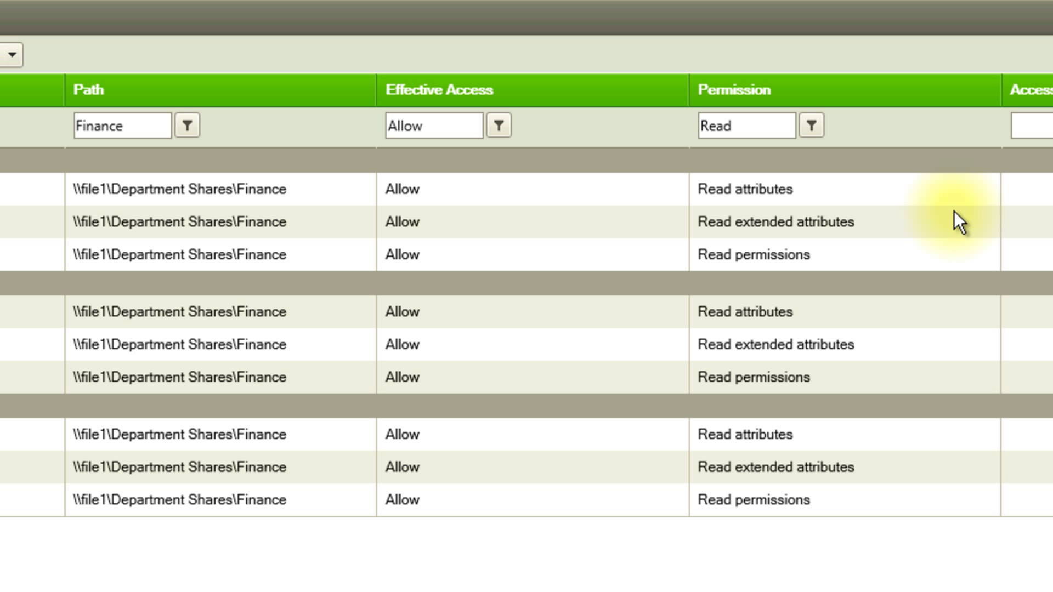
pyautogui.moveTo(729, 126); pyautogui.dragTo(685, 125)
pyautogui.write('Write')
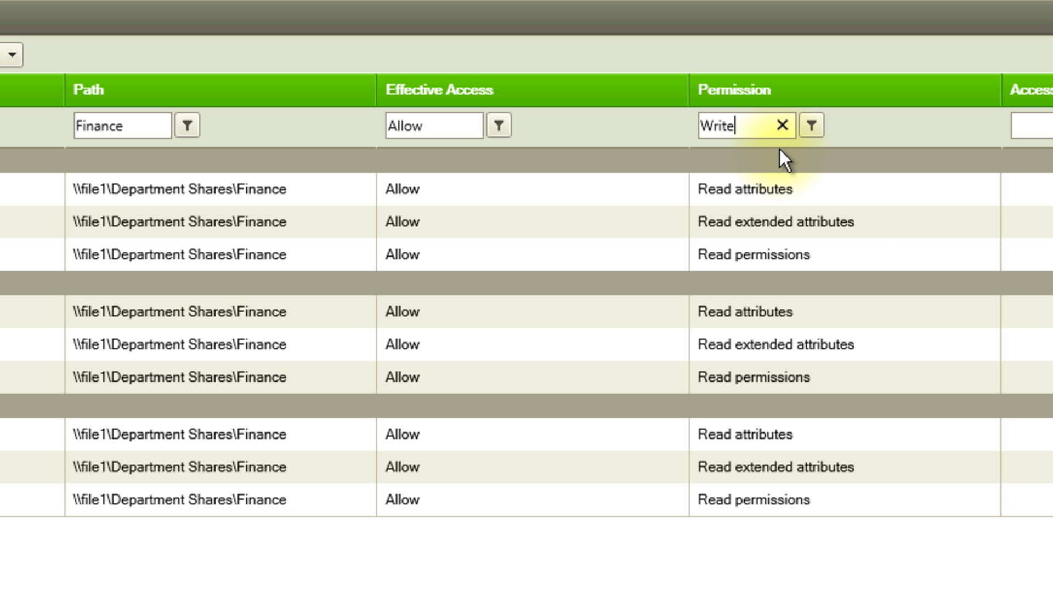
pyautogui.click(812, 126)
pyautogui.click(928, 218)
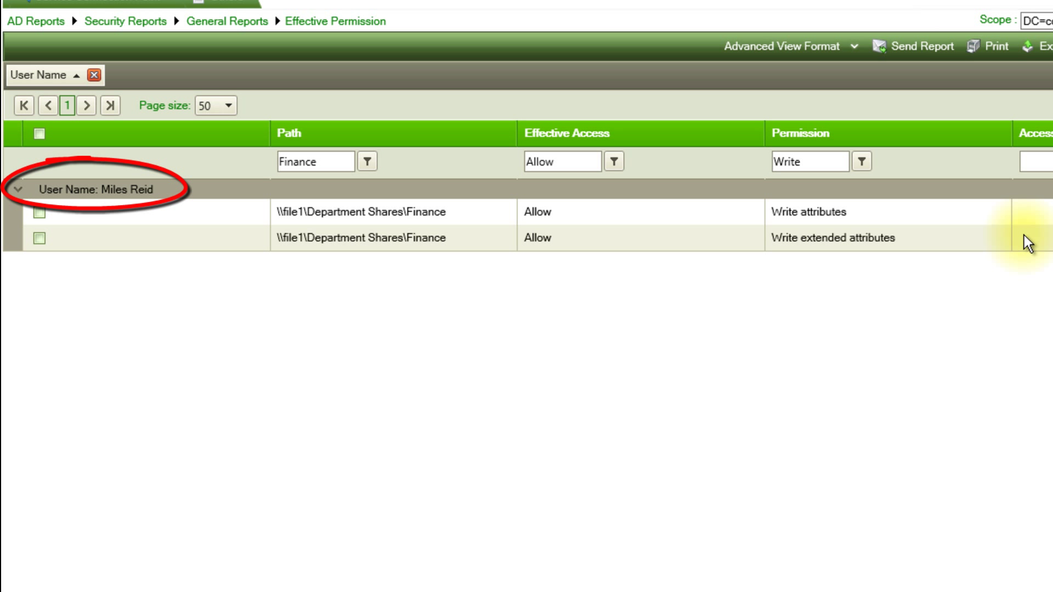
# Step: Change the filters to Deny effective access and permissions starting with Read
pyautogui.moveTo(555, 161); pyautogui.dragTo(526, 160)
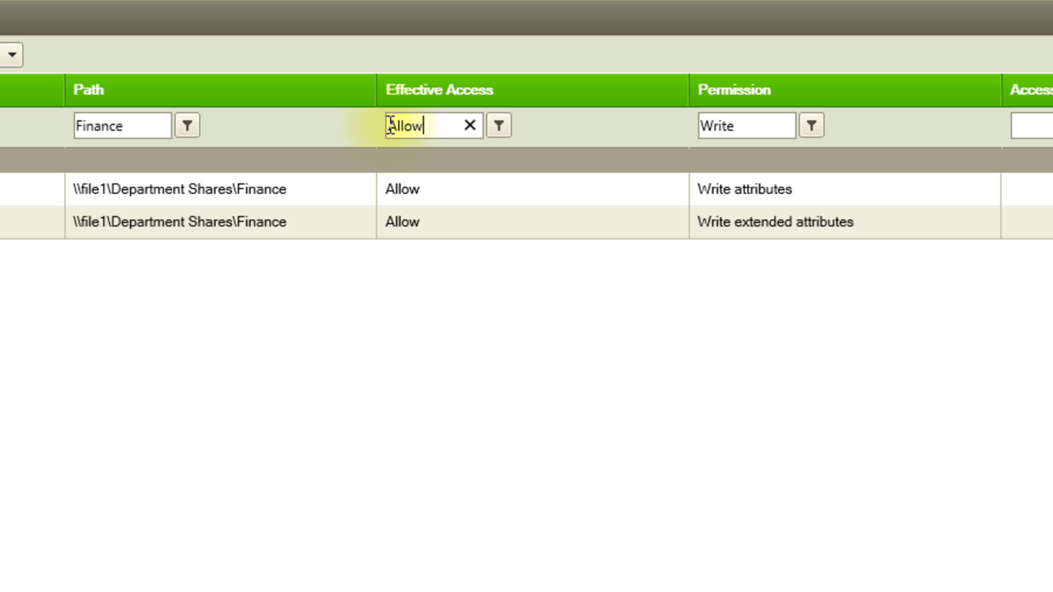
pyautogui.write('Deny')
pyautogui.doubleClick(708, 127)
pyautogui.write('Read')
pyautogui.click(812, 126)
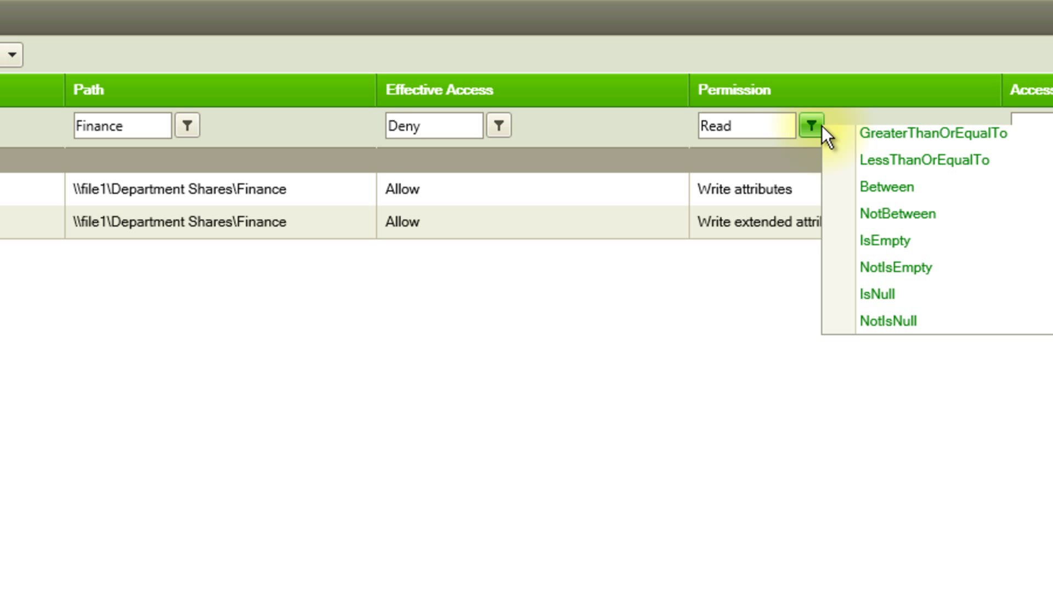
pyautogui.click(972, 222)
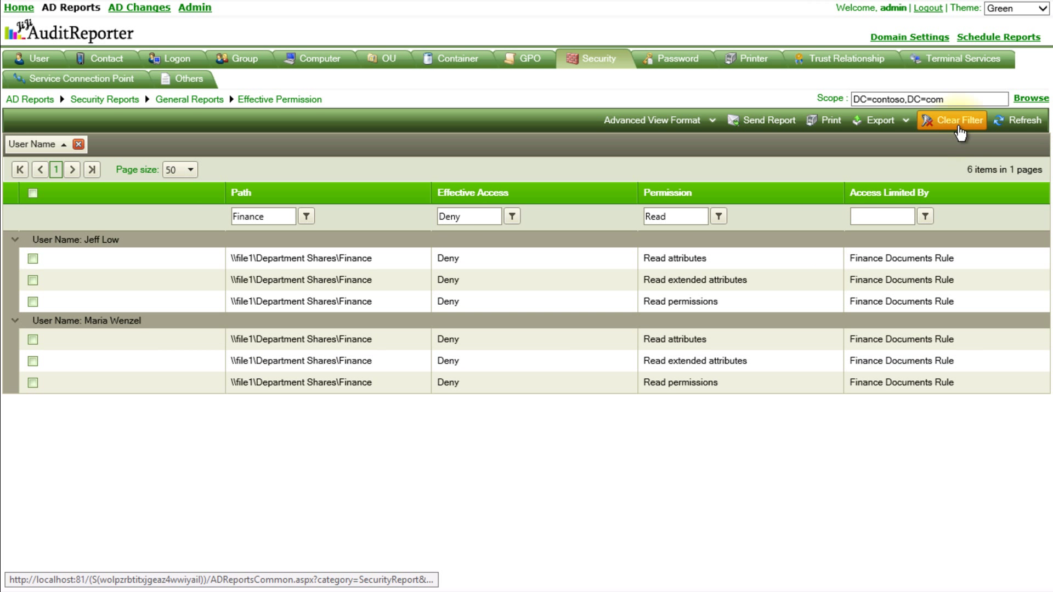
# Step: Clear all filters, switch to Basic View with 60 rows, and show export formats
pyautogui.click(955, 121)
pyautogui.click(724, 124)
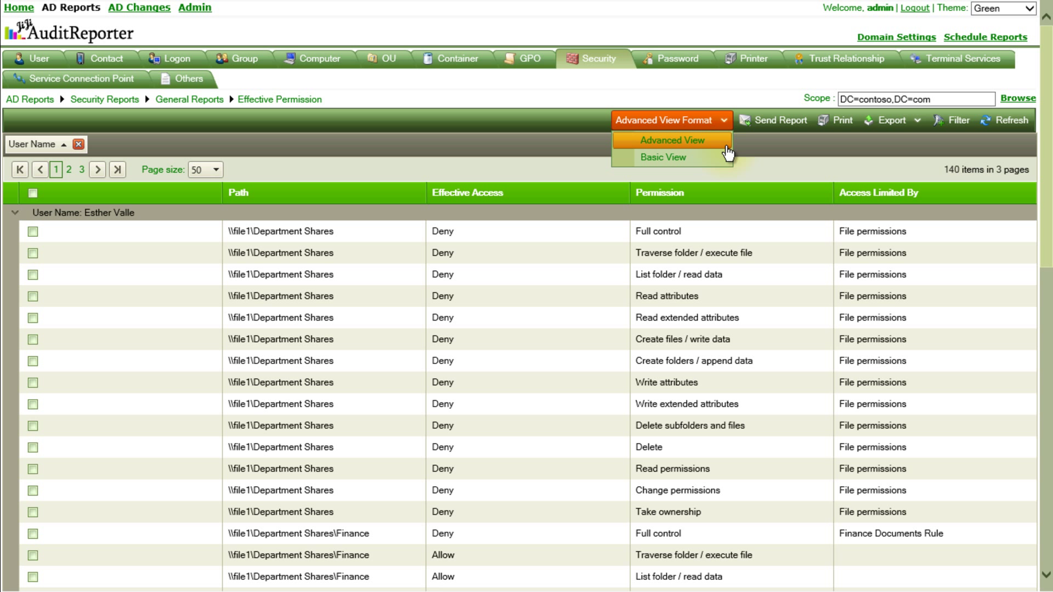
pyautogui.click(727, 162)
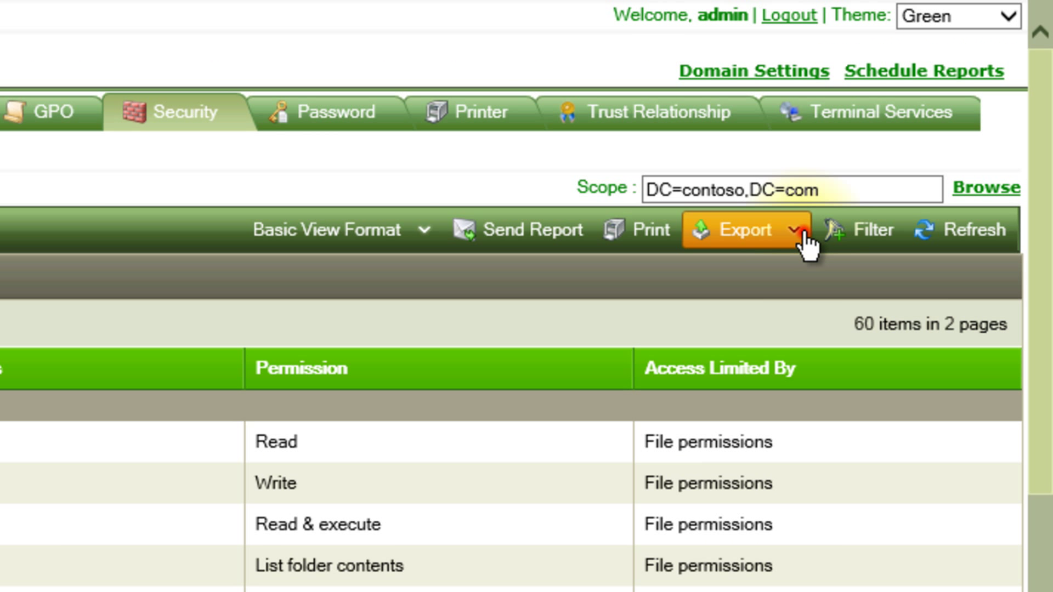
pyautogui.click(921, 122)
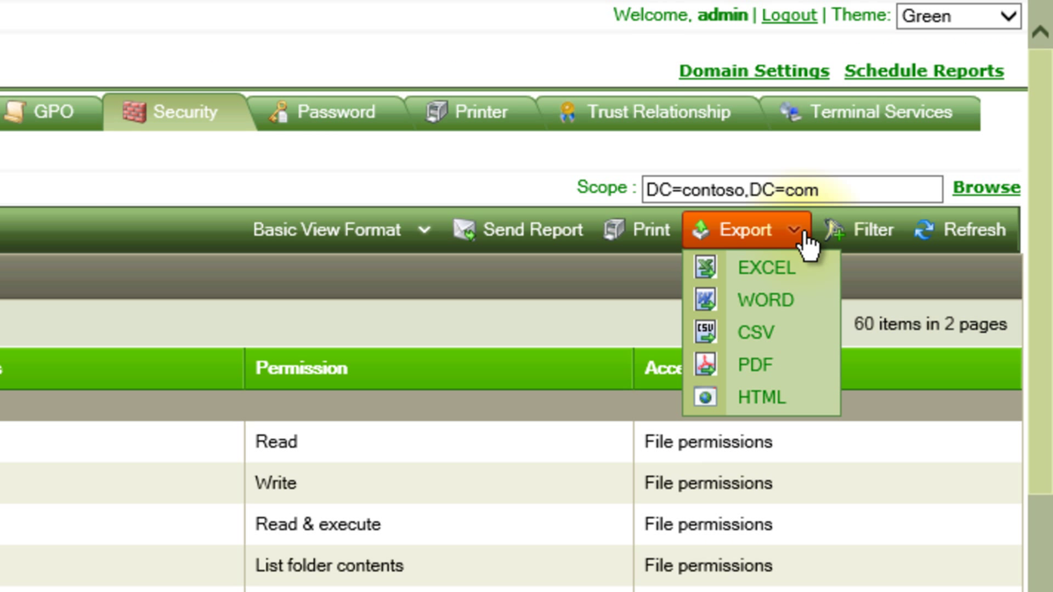